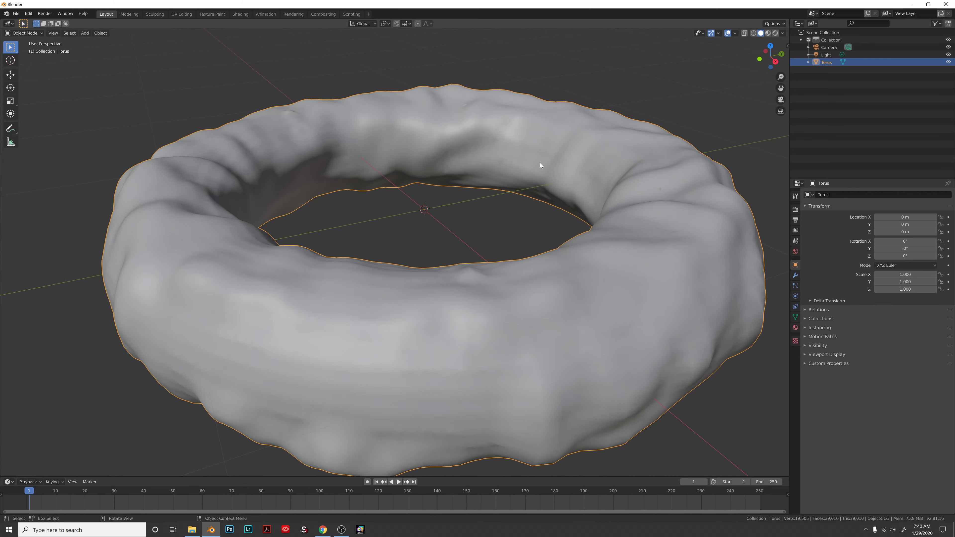
Step: Inspect the torus from several angles and check its mesh density in Edit Mode
{"action": "middle_click_drag", "start_coordinate": [510, 212], "coordinate": [532, 205]}
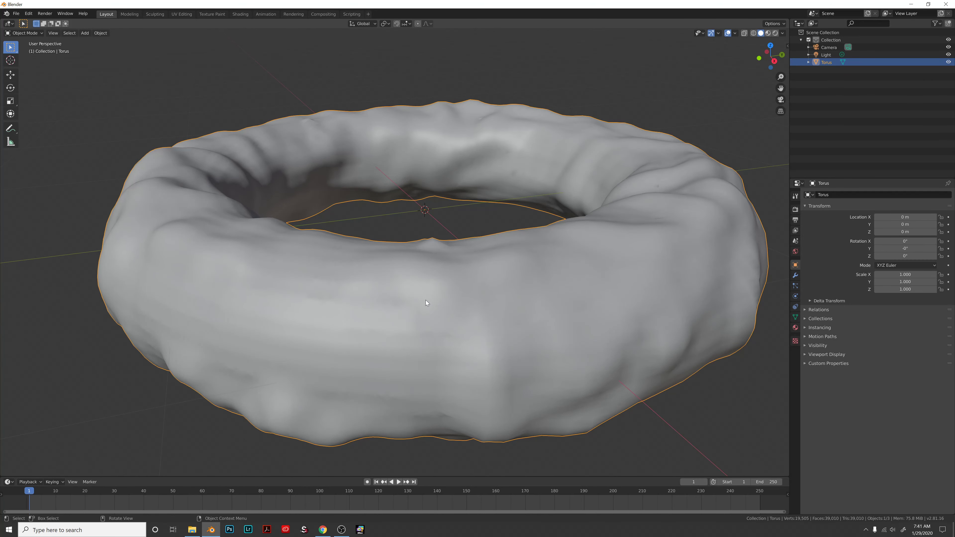
{"action": "middle_click_drag", "start_coordinate": [485, 289], "coordinate": [570, 239]}
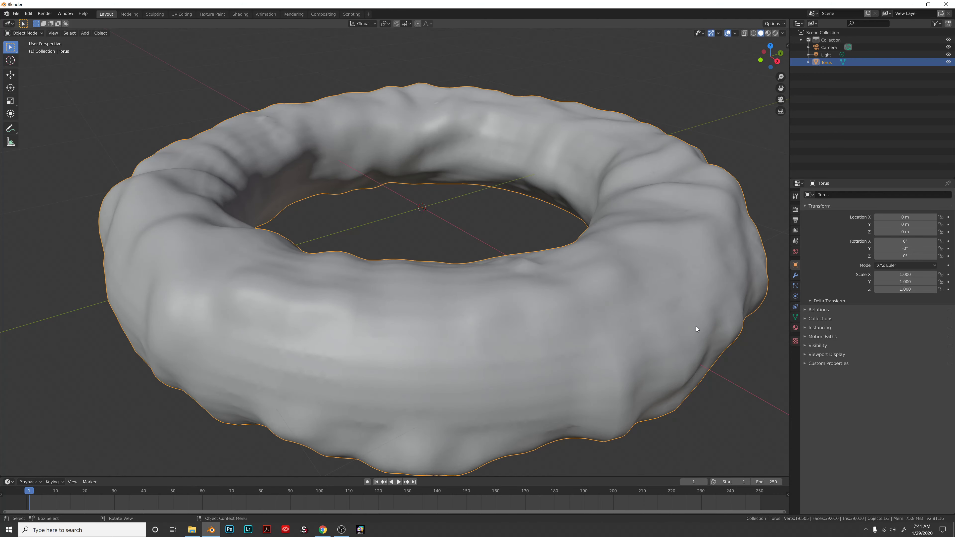
{"action": "key", "text": "Tab"}
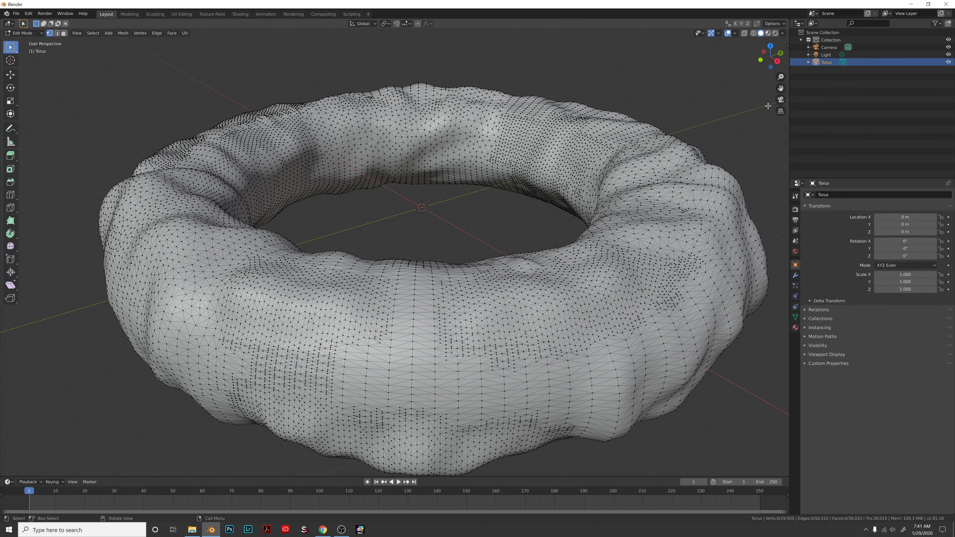
{"action": "key", "text": "Tab"}
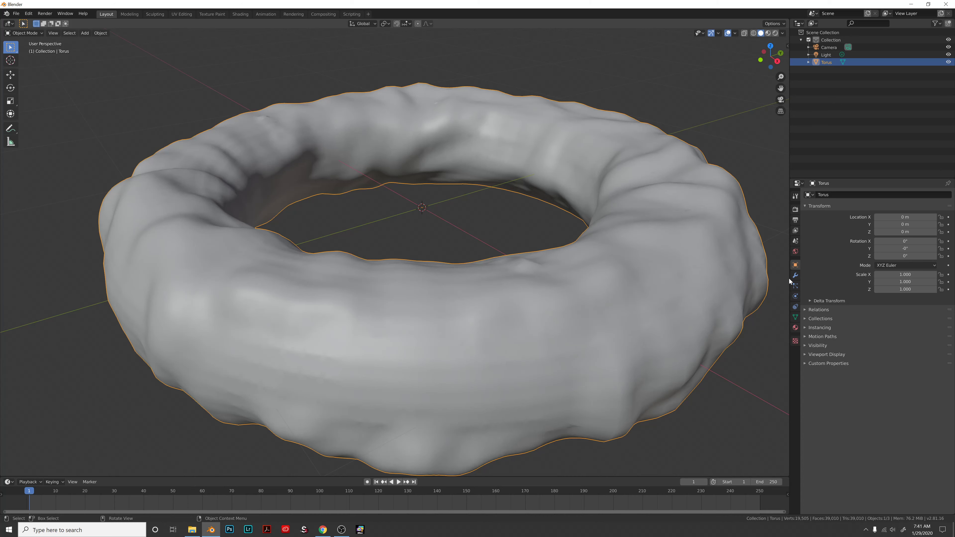
Step: Add a Decimate modifier to the torus
{"action": "left_click", "coordinate": [795, 276]}
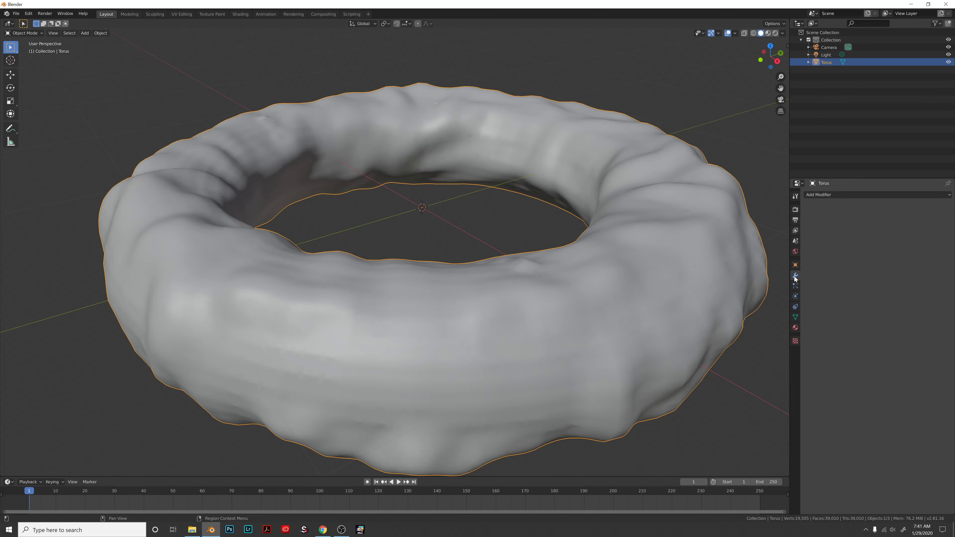
{"action": "middle_click_drag", "start_coordinate": [782, 250], "coordinate": [682, 285]}
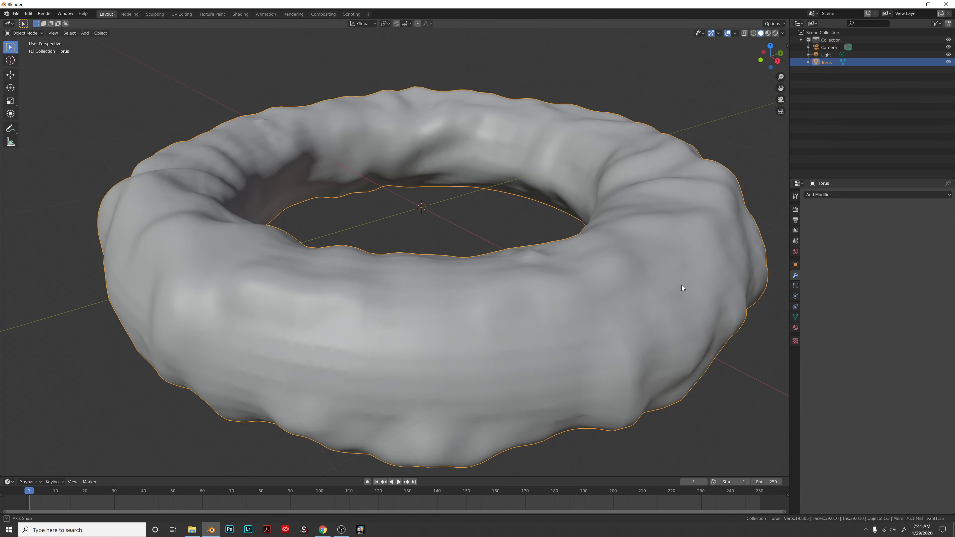
{"action": "left_click", "coordinate": [813, 195]}
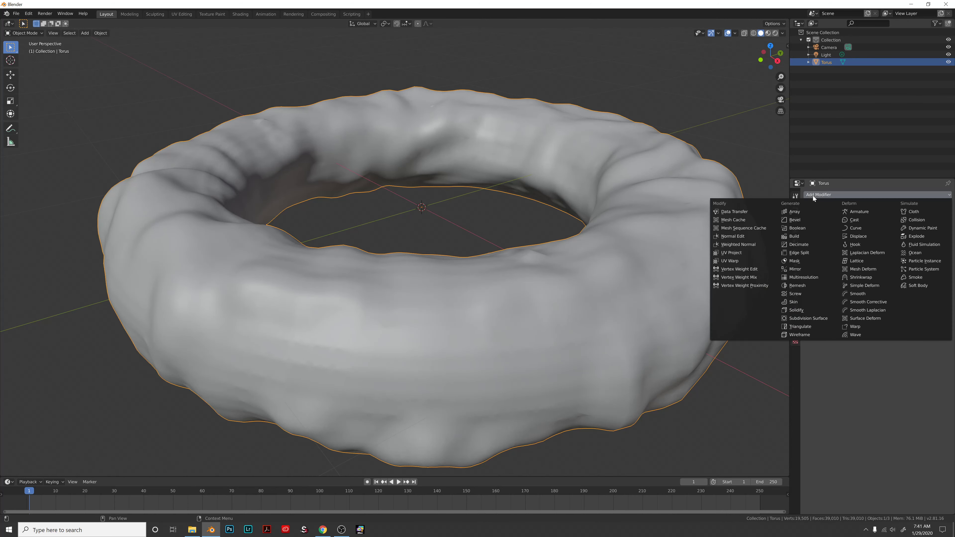
{"action": "left_click", "coordinate": [801, 245]}
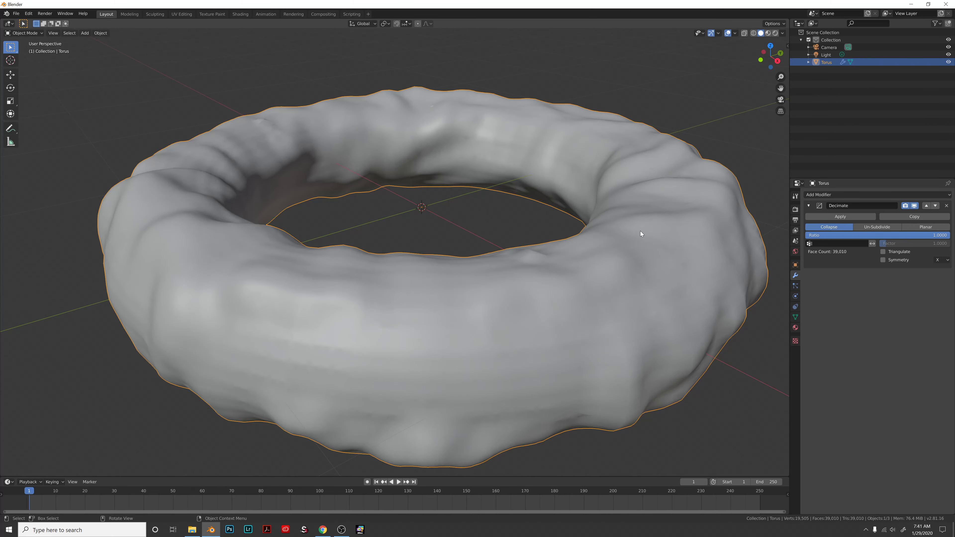
Step: Switch the viewport to wireframe shading and lower the Decimate ratio to about 0.42
{"action": "key", "text": "z"}
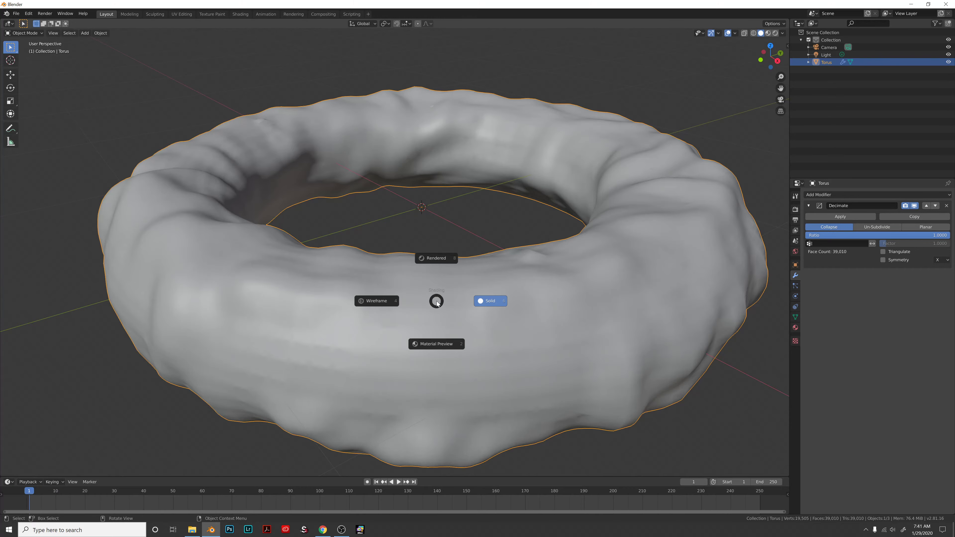
{"action": "left_click", "coordinate": [374, 303]}
{"action": "mouse_move", "coordinate": [438, 298]}
{"action": "middle_mouse_down"}
{"action": "mouse_move", "coordinate": [472, 289]}
{"action": "mouse_move", "coordinate": [474, 272]}
{"action": "mouse_move", "coordinate": [476, 292]}
{"action": "middle_mouse_up"}
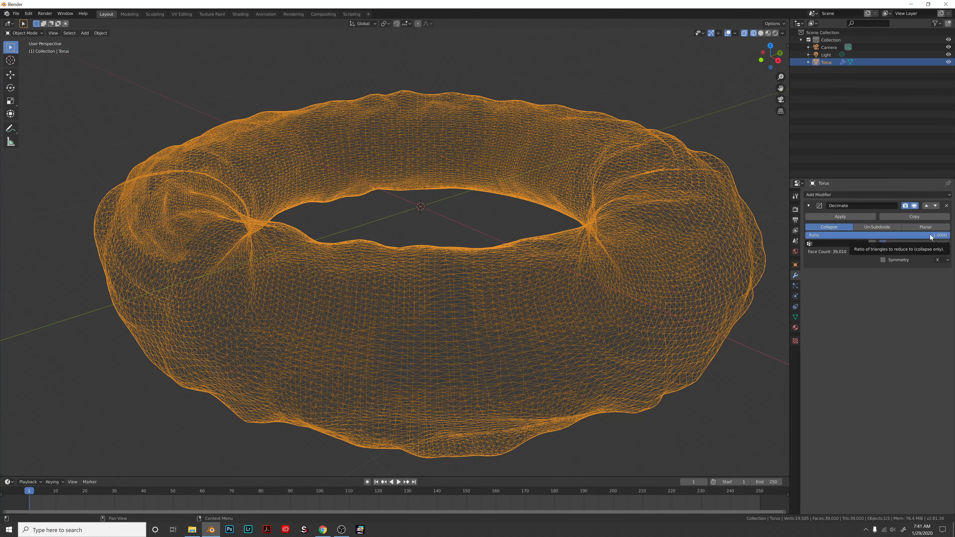
{"action": "left_click_drag", "start_coordinate": [931, 237], "coordinate": [869, 235]}
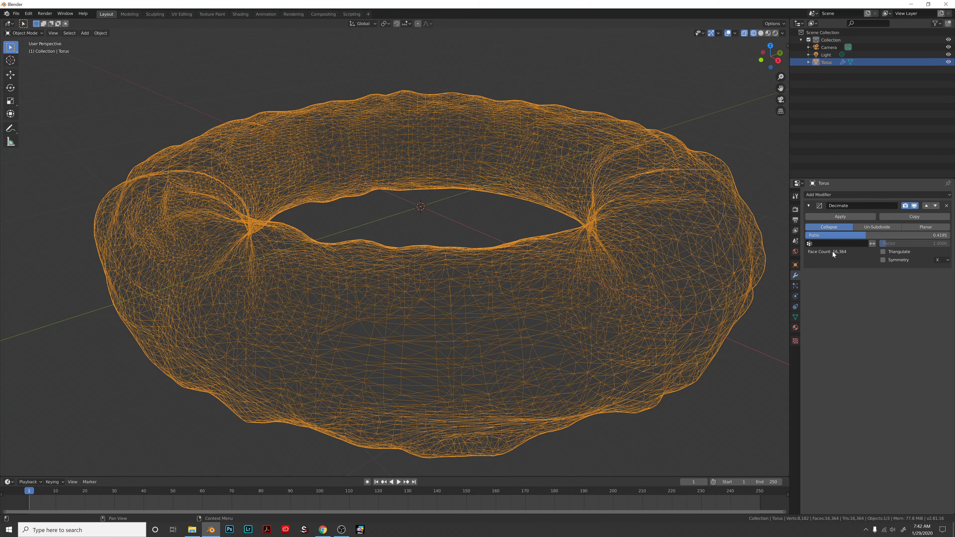
Step: Set the Decimate ratio to 1
{"action": "left_click", "coordinate": [868, 236]}
{"action": "key", "text": "ctrl+a"}
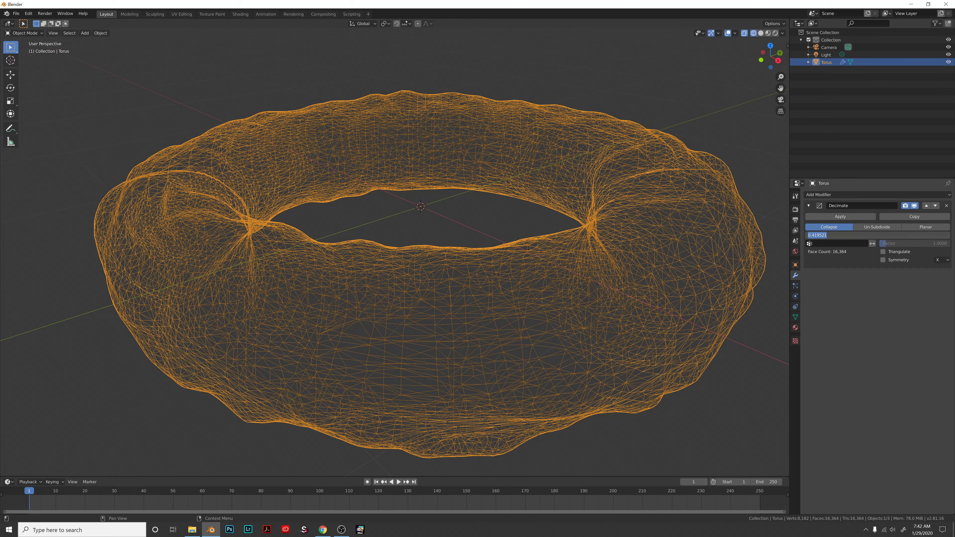
{"action": "type", "text": "1"}
{"action": "key", "text": "Return"}
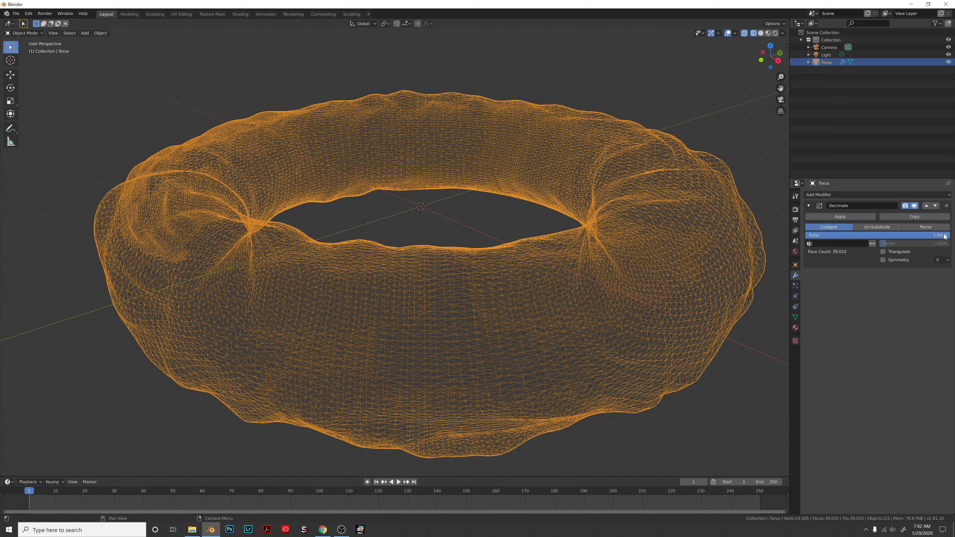
Step: Lower the Decimate ratio to about 0.40 and switch the viewport to solid shading
{"action": "left_click_drag", "start_coordinate": [945, 236], "coordinate": [863, 235]}
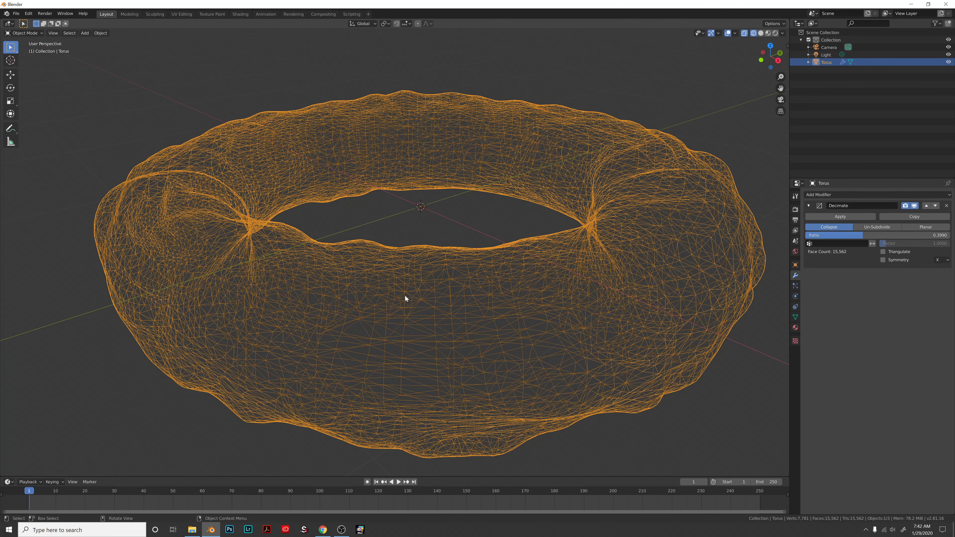
{"action": "key", "text": "z"}
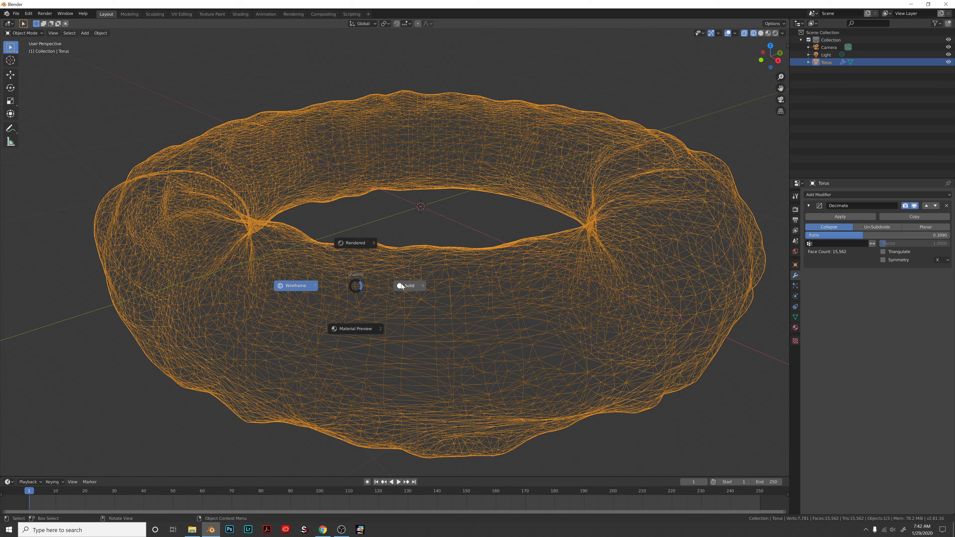
{"action": "left_click", "coordinate": [402, 285]}
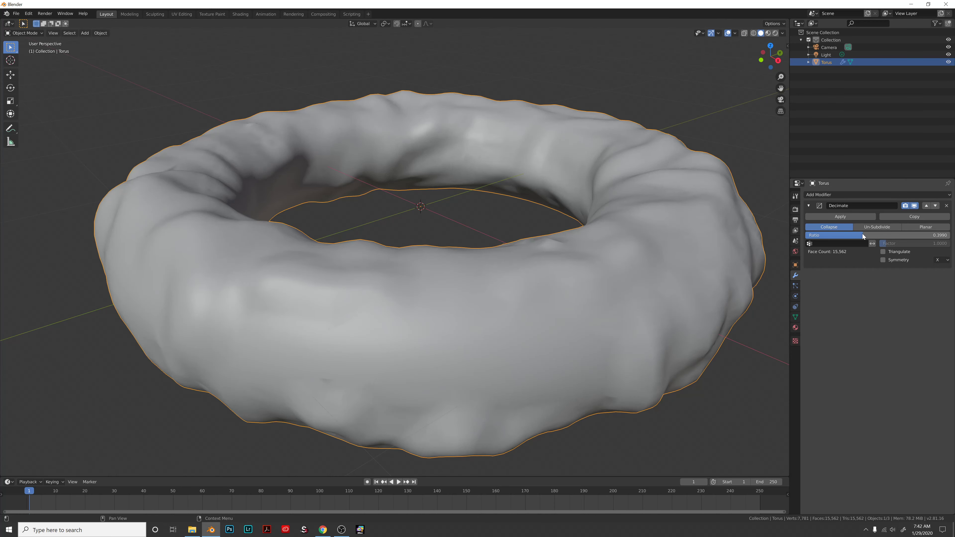
Step: Reduce the Decimate ratio further to about 0.24 while checking the torus surface for lost detail
{"action": "left_click_drag", "start_coordinate": [862, 234], "coordinate": [839, 234]}
{"action": "middle_click_drag", "start_coordinate": [629, 267], "coordinate": [745, 252]}
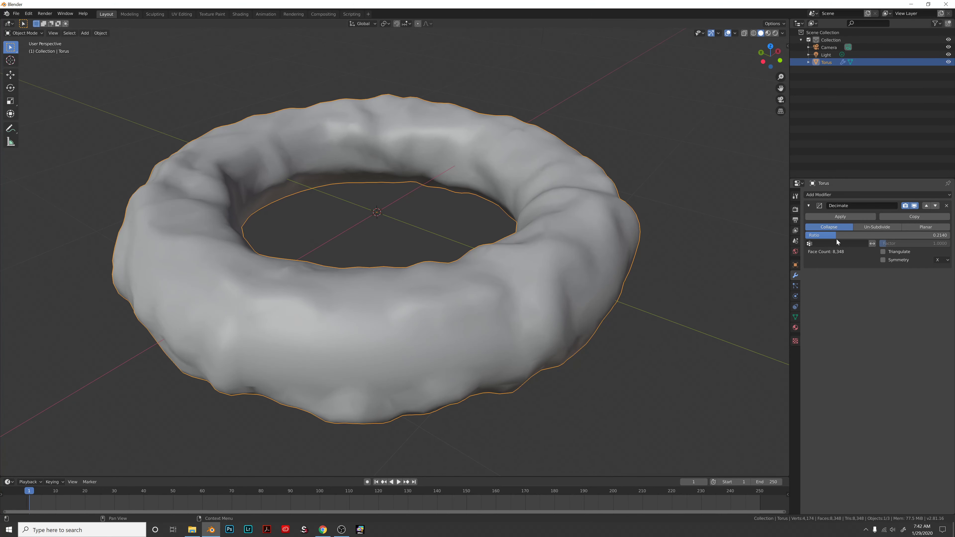
{"action": "mouse_move", "coordinate": [836, 235]}
{"action": "left_mouse_down"}
{"action": "mouse_move", "coordinate": [947, 235]}
{"action": "mouse_move", "coordinate": [840, 235]}
{"action": "left_mouse_up"}
{"action": "middle_click_drag", "start_coordinate": [533, 299], "coordinate": [499, 278]}
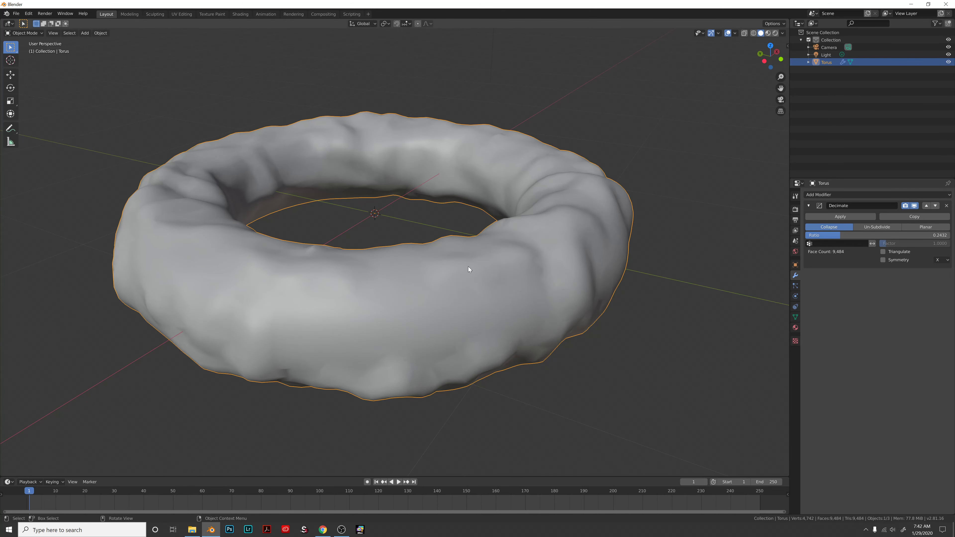
Step: Compare the decimated torus in wireframe and solid shading
{"action": "key", "text": "z"}
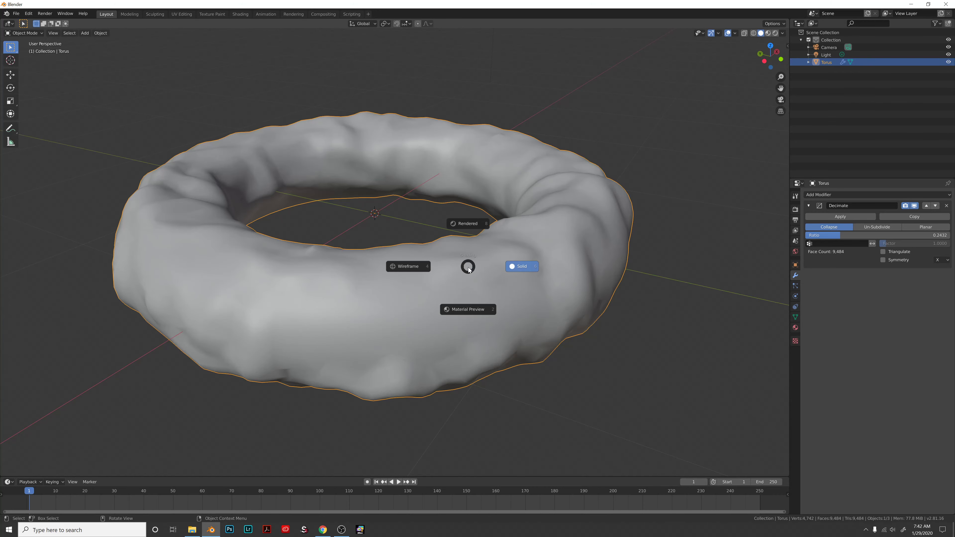
{"action": "left_click", "coordinate": [399, 267]}
{"action": "key", "text": "z"}
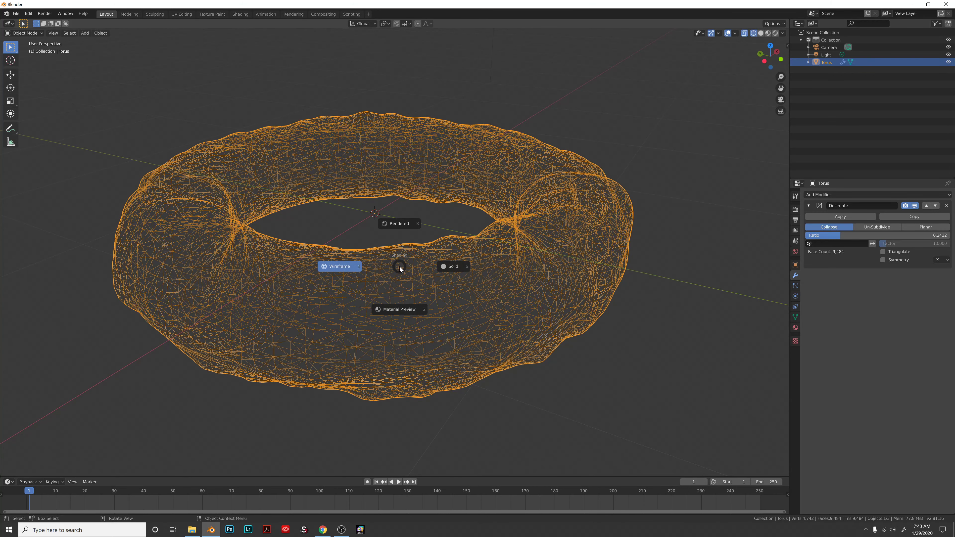
{"action": "left_click", "coordinate": [453, 266]}
{"action": "mouse_move", "coordinate": [454, 269]}
{"action": "middle_mouse_down"}
{"action": "mouse_move", "coordinate": [457, 257]}
{"action": "mouse_move", "coordinate": [496, 251]}
{"action": "mouse_move", "coordinate": [527, 267]}
{"action": "mouse_move", "coordinate": [581, 251]}
{"action": "mouse_move", "coordinate": [569, 256]}
{"action": "middle_mouse_up"}
Step: Try applying the Decimate modifier and examine the reduced torus mesh in Edit Mode
{"action": "left_click", "coordinate": [852, 216]}
{"action": "middle_click_drag", "start_coordinate": [665, 252], "coordinate": [523, 262]}
{"action": "key", "text": "Tab"}
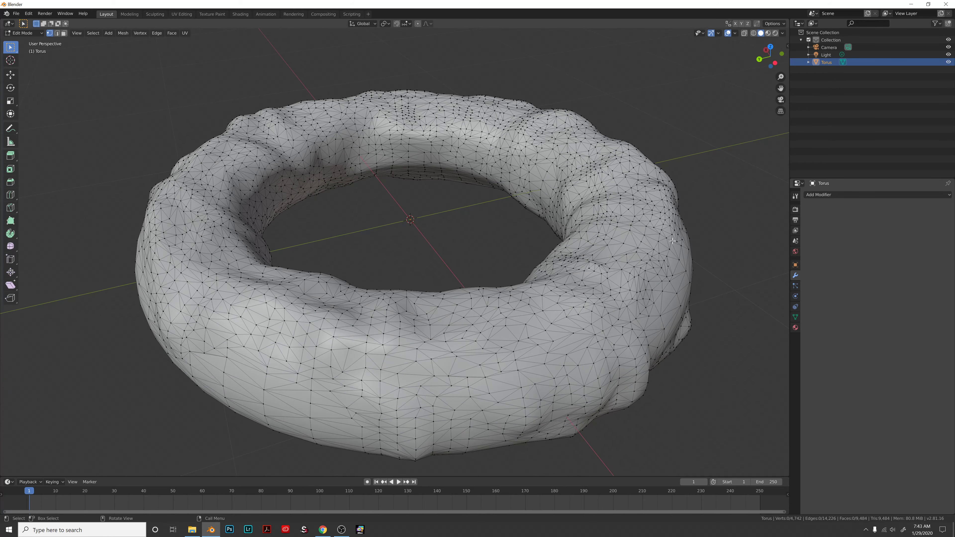
{"action": "middle_click_drag", "start_coordinate": [724, 275], "coordinate": [677, 287]}
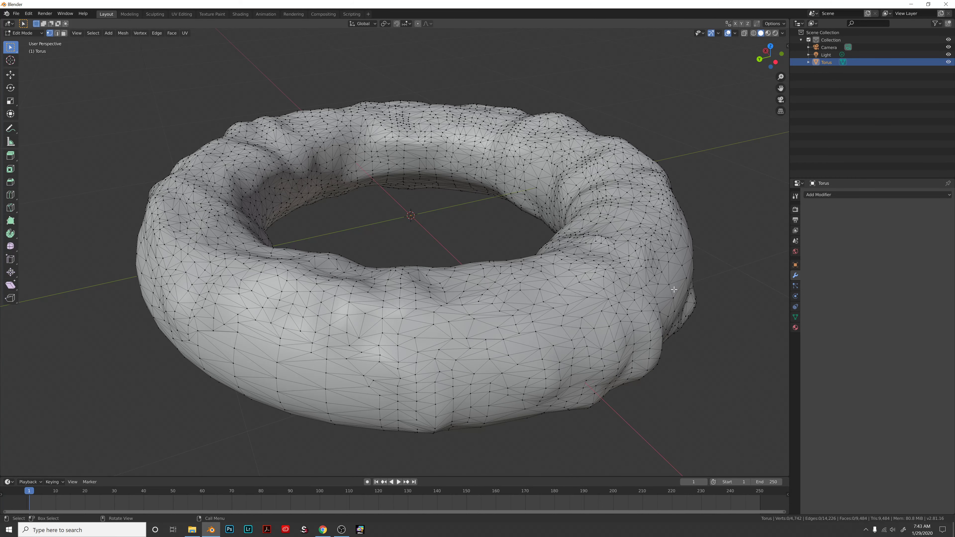
{"action": "key", "text": "Tab"}
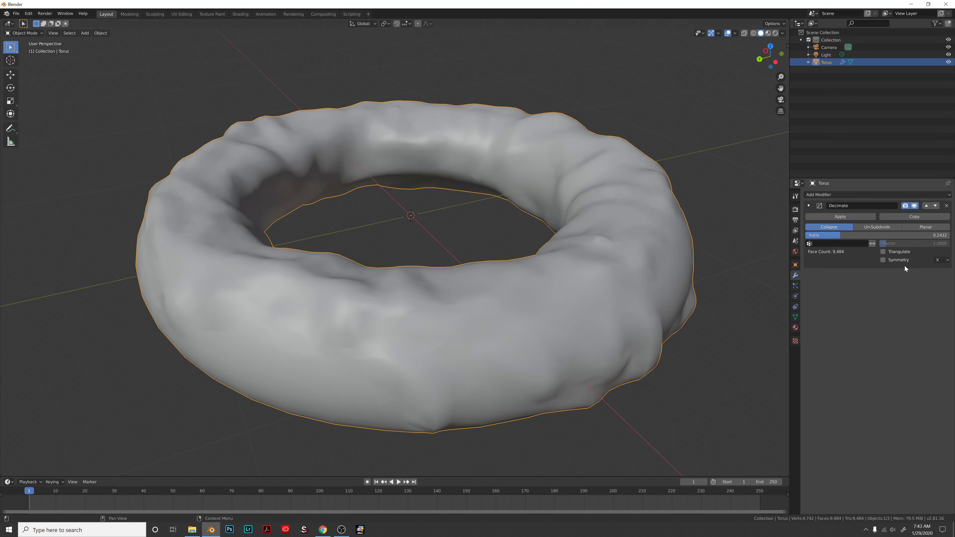
Step: Try the Decimate modifier's Un-Subdivide mode with the iterations raised to 5, and check the mesh in wireframe shading
{"action": "left_click", "coordinate": [889, 228]}
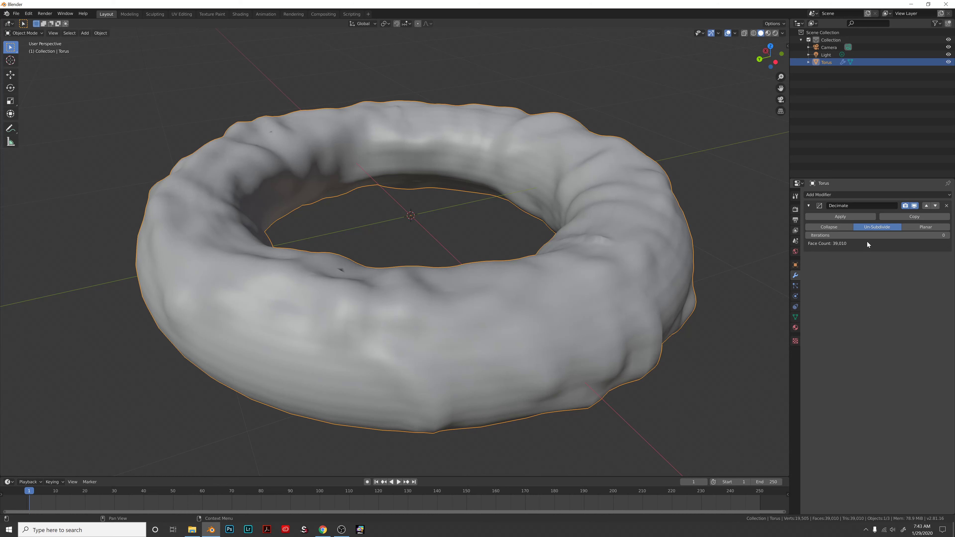
{"action": "left_click", "coordinate": [948, 236]}
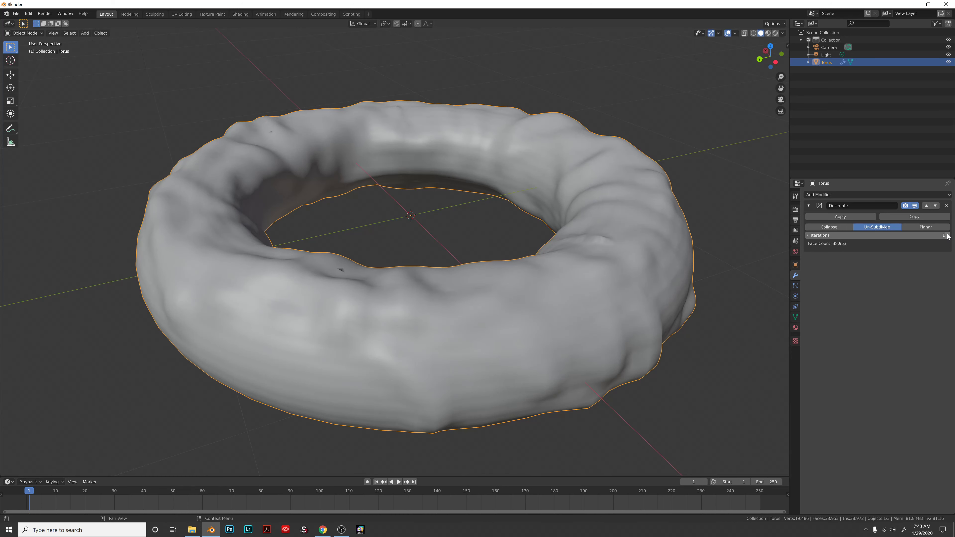
{"action": "left_click", "coordinate": [948, 235]}
{"action": "left_click", "coordinate": [948, 236]}
{"action": "left_click", "coordinate": [948, 236]}
{"action": "left_click", "coordinate": [948, 236]}
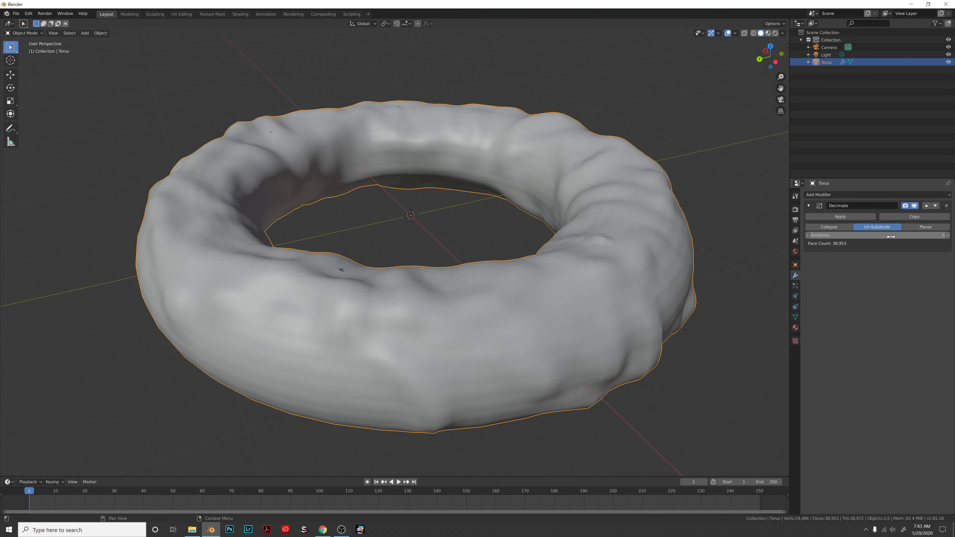
{"action": "key", "text": "shift+z"}
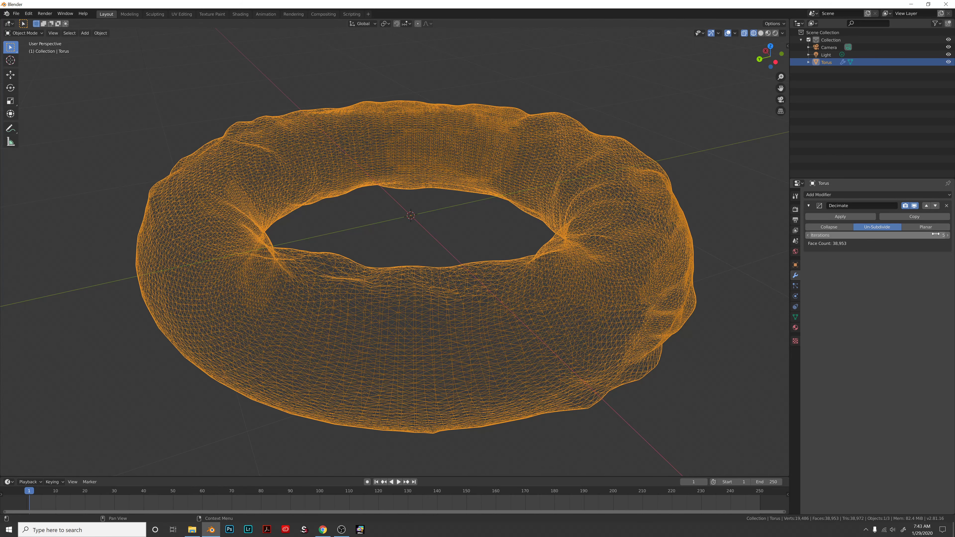
{"action": "left_click", "coordinate": [948, 236]}
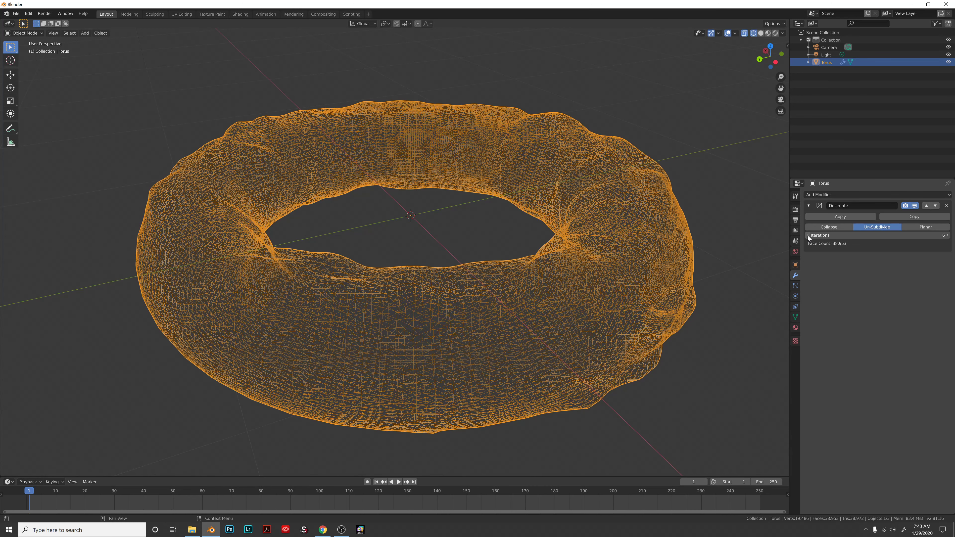
Step: Switch the Decimate modifier to Planar mode and reduce its angle limit to about 2.2°
{"action": "left_click", "coordinate": [830, 228]}
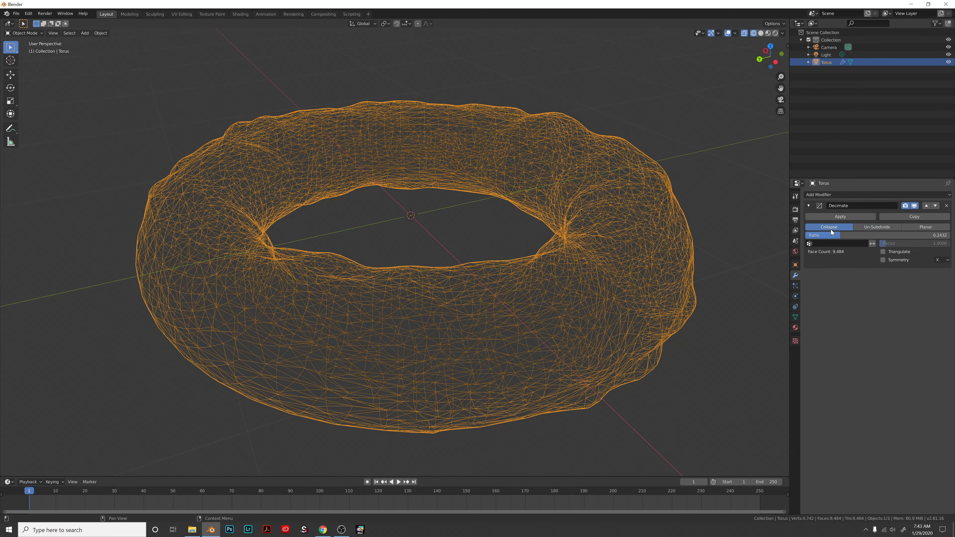
{"action": "left_click", "coordinate": [912, 227]}
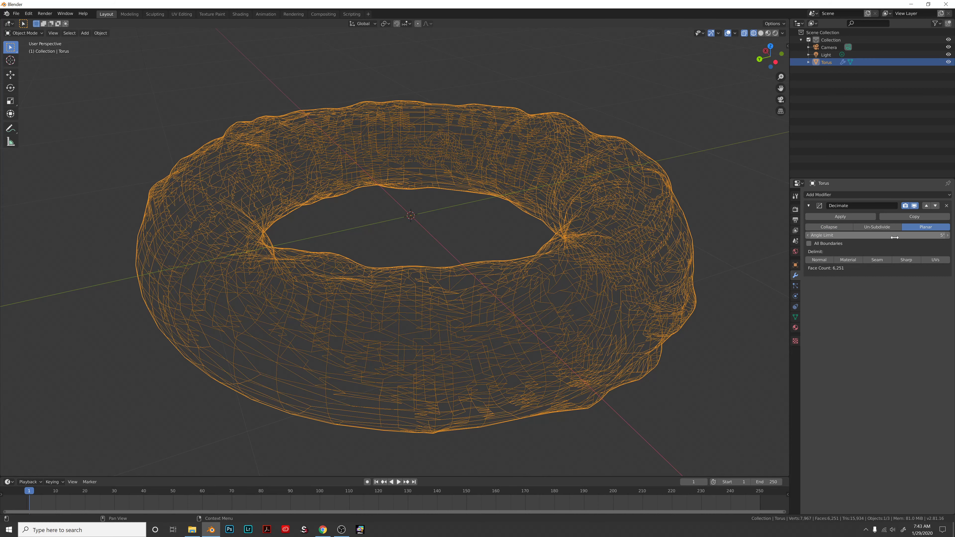
{"action": "left_click", "coordinate": [807, 235]}
{"action": "left_click_drag", "start_coordinate": [807, 235], "coordinate": [804, 235]}
{"action": "left_click", "coordinate": [808, 235]}
{"action": "left_click_drag", "start_coordinate": [912, 237], "coordinate": [915, 237]}
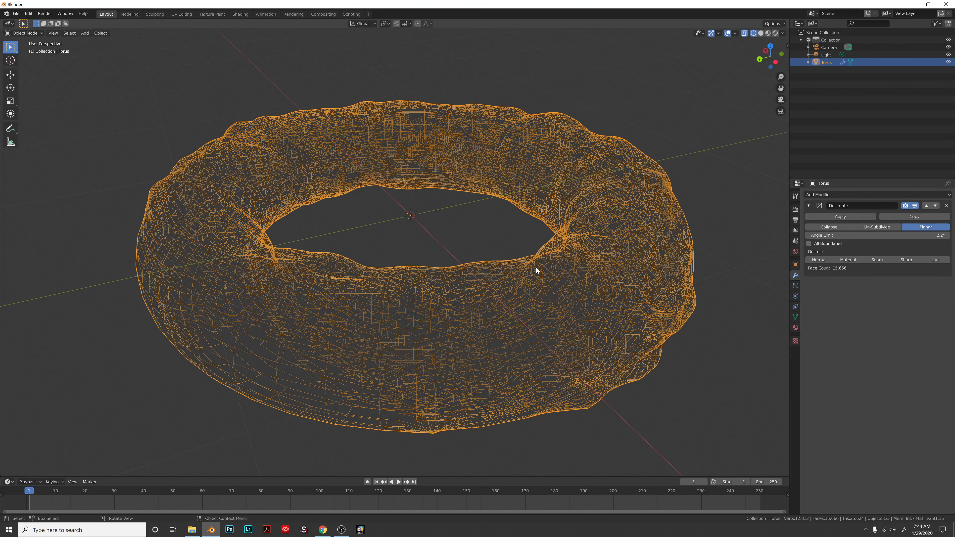
Step: Return the viewport to solid shading and raise the Planar angle limit to about 3.2°
{"action": "key", "text": "z"}
{"action": "left_click", "coordinate": [576, 269]}
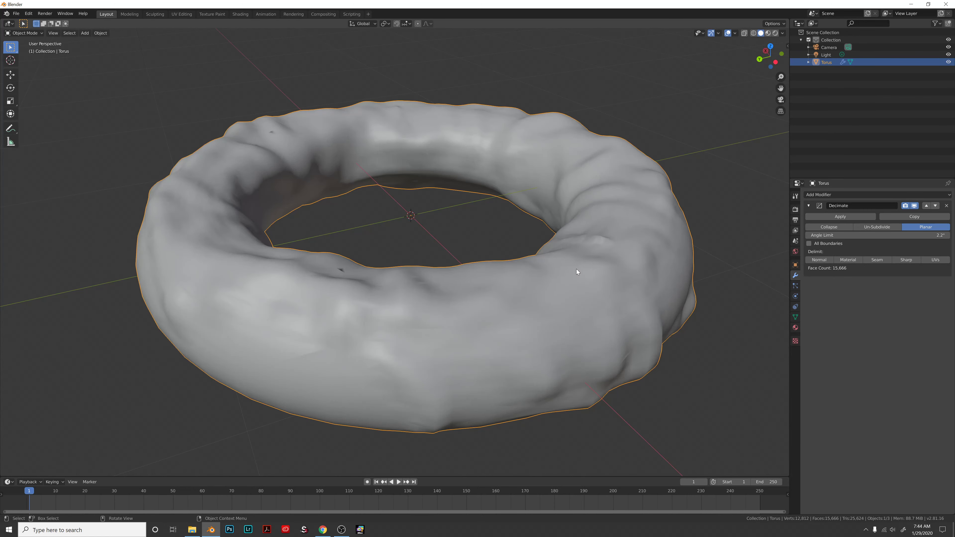
{"action": "left_click", "coordinate": [948, 235]}
{"action": "left_click", "coordinate": [947, 236]}
{"action": "left_click", "coordinate": [948, 235]}
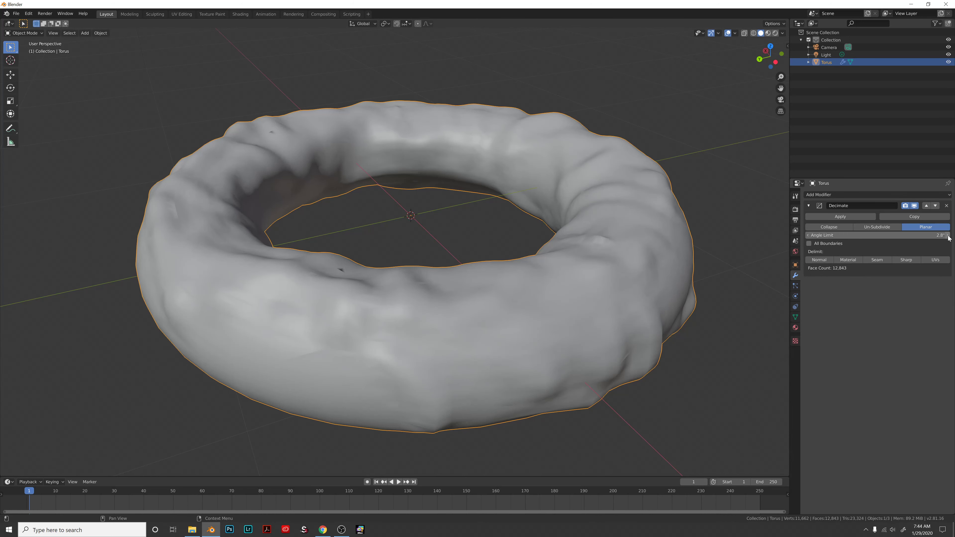
{"action": "left_click", "coordinate": [948, 236]}
{"action": "left_click", "coordinate": [948, 235]}
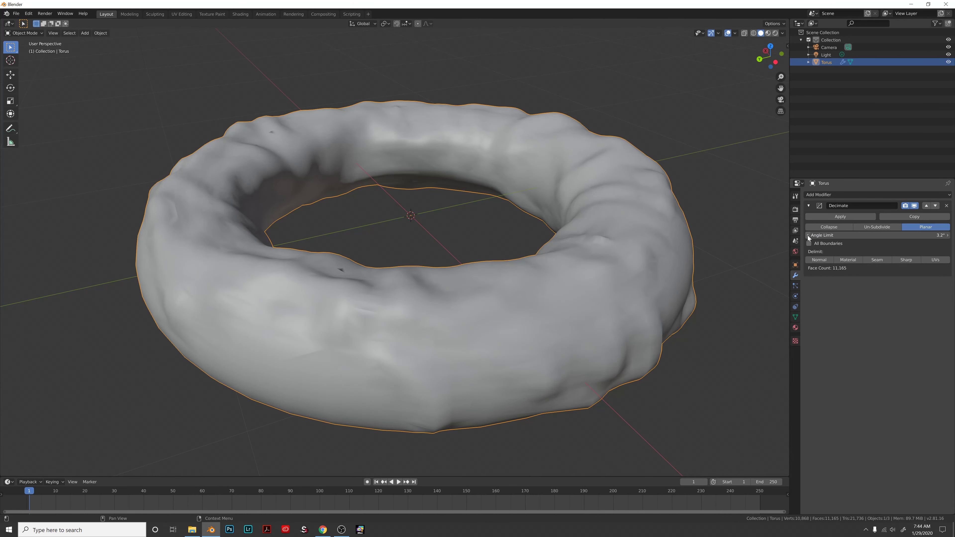
Step: Set the Decimate modifier back to Collapse mode with a ratio of about 0.28
{"action": "left_click", "coordinate": [829, 227]}
{"action": "mouse_move", "coordinate": [838, 235]}
{"action": "left_mouse_down"}
{"action": "mouse_move", "coordinate": [853, 235]}
{"action": "mouse_move", "coordinate": [830, 244]}
{"action": "left_mouse_up"}
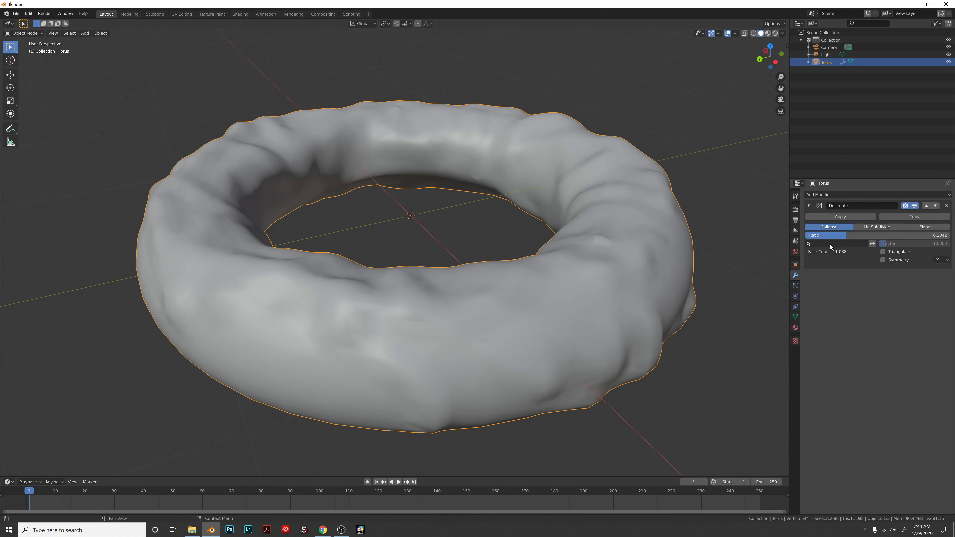